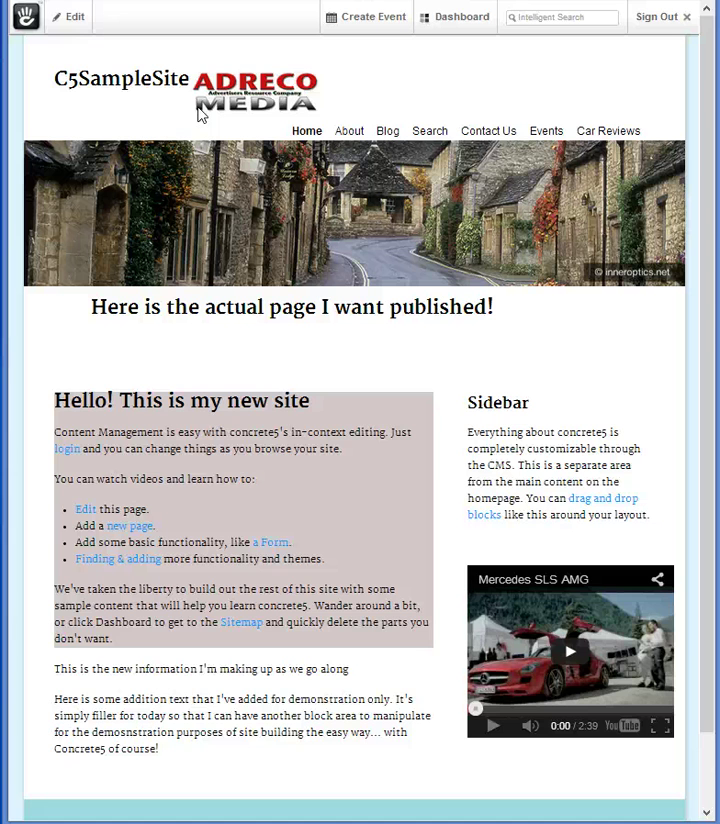
Step: Switch to the Dashboard and go to Stacks under Stacks & Blocks
{"action": "left_click", "coordinate": [170, 47]}
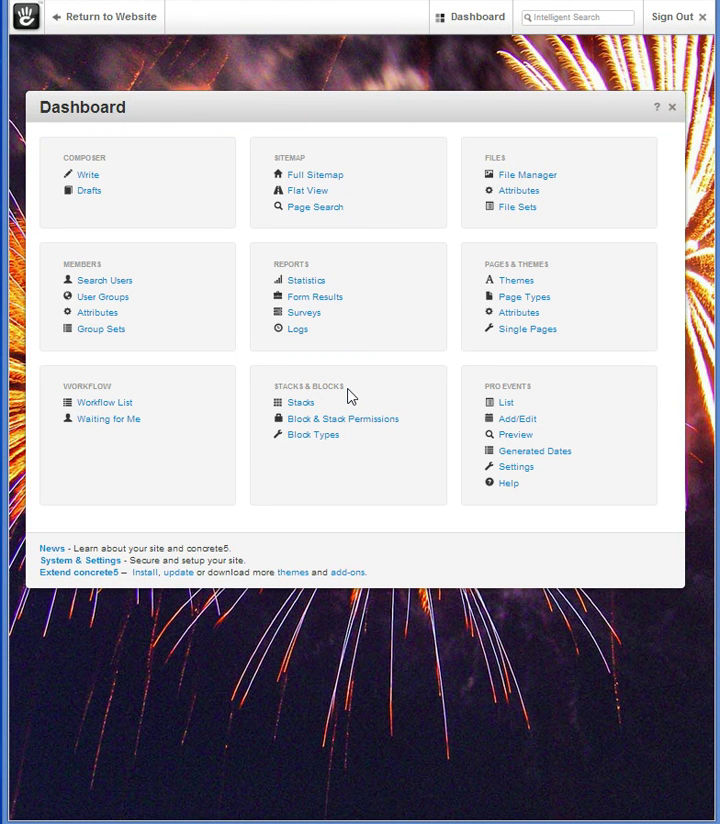
{"action": "left_click", "coordinate": [340, 401]}
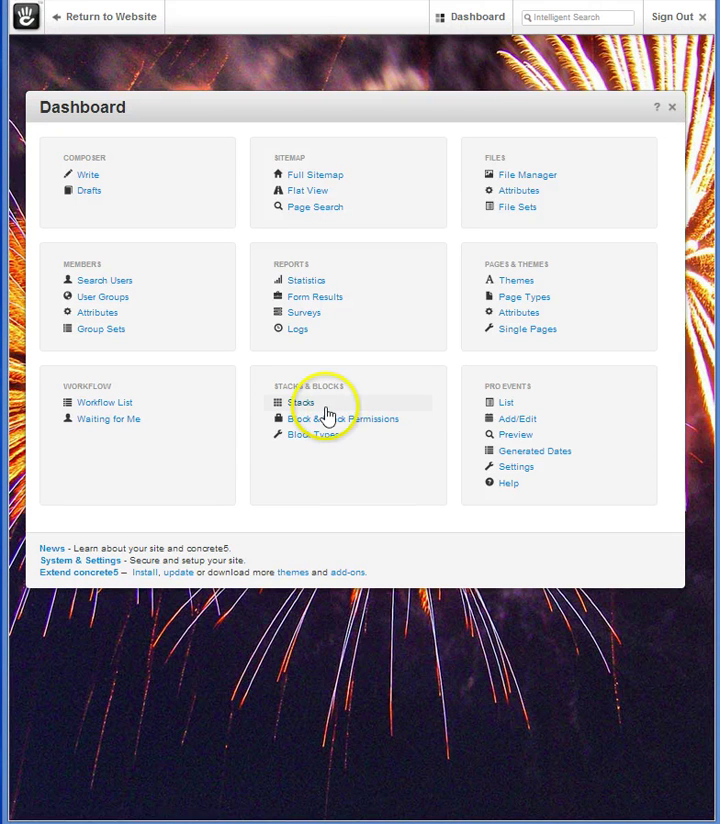
{"action": "left_click", "coordinate": [375, 423]}
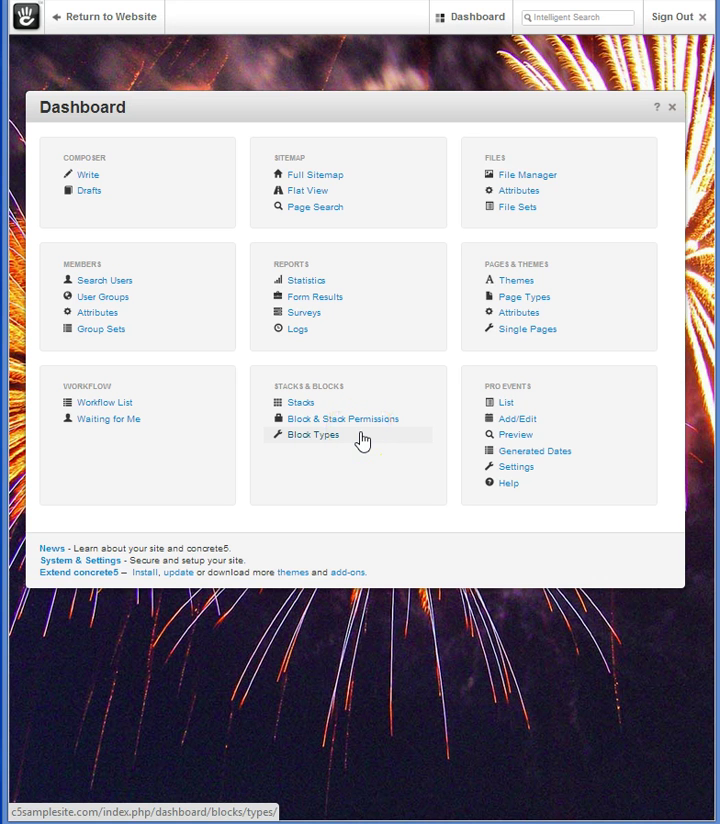
{"action": "left_click", "coordinate": [348, 401]}
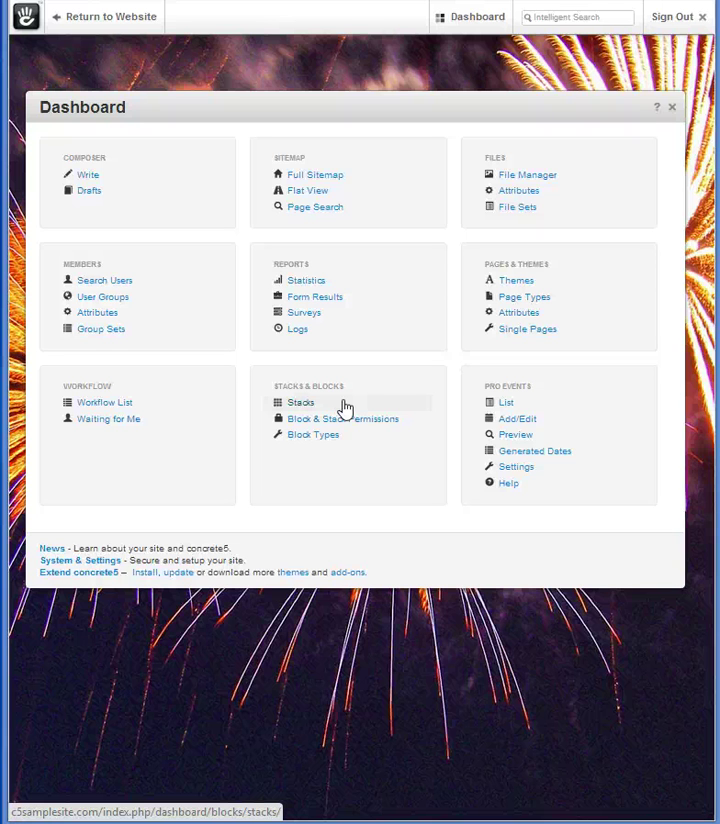
{"action": "left_click", "coordinate": [343, 406]}
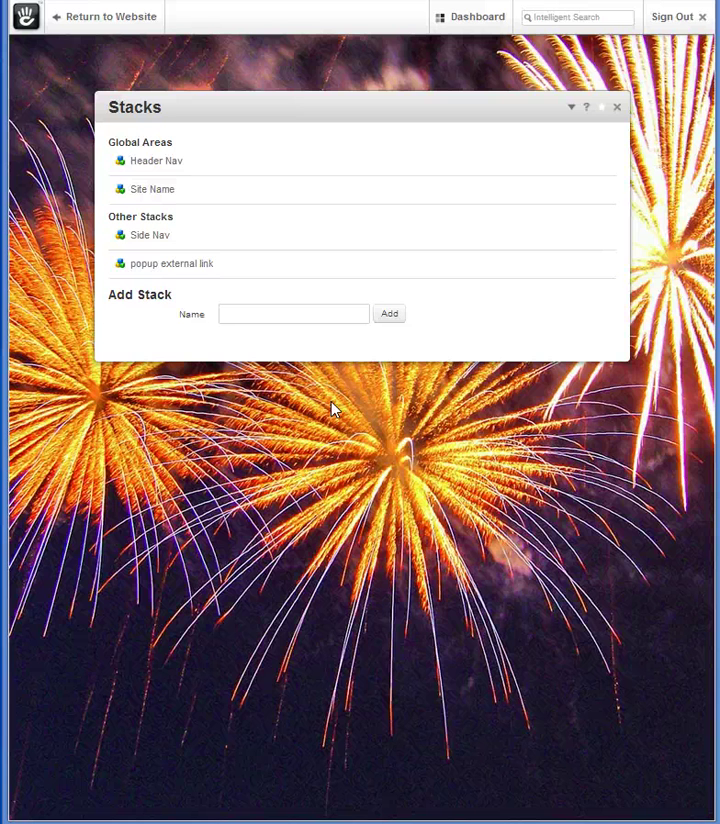
{"action": "left_click", "coordinate": [291, 548]}
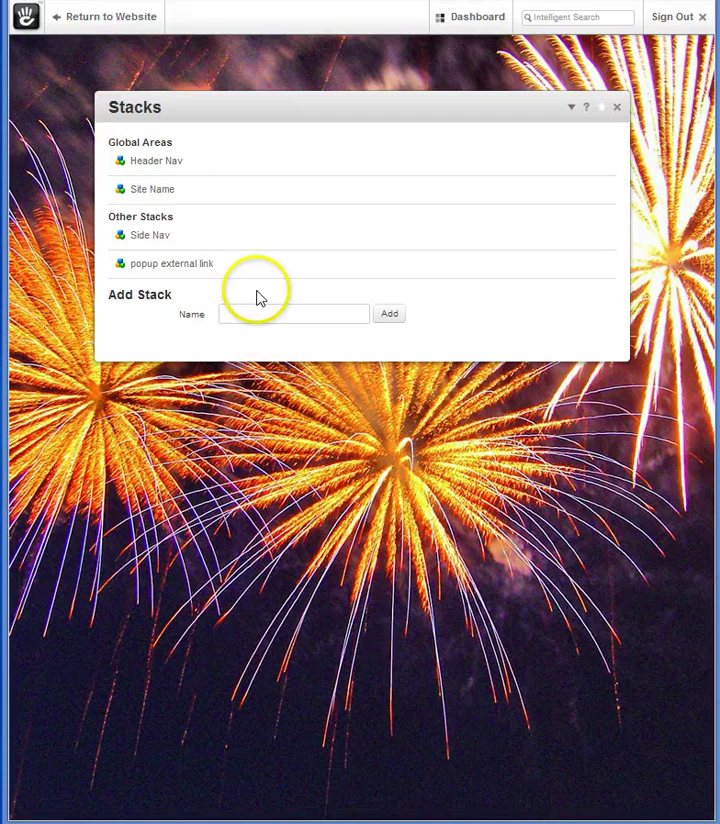
Step: Open the Site Name stack and preview the Add Block list without adding anything
{"action": "left_click", "coordinate": [244, 195]}
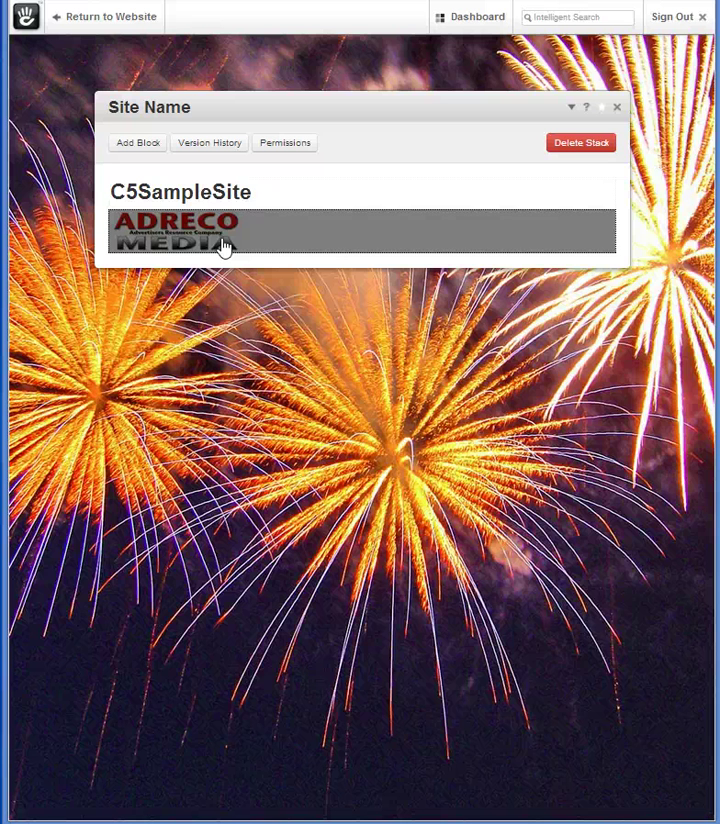
{"action": "left_click", "coordinate": [148, 147]}
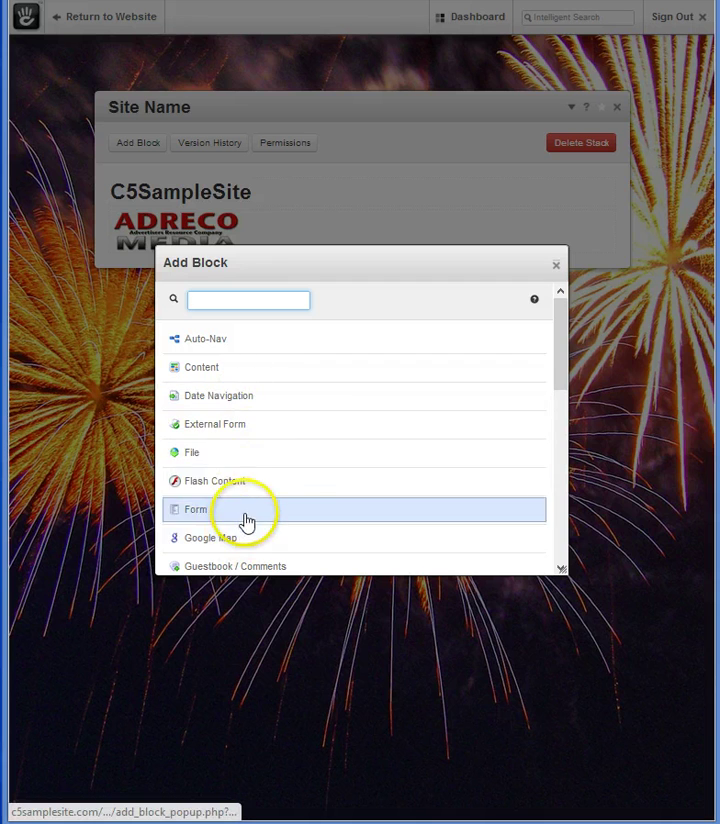
{"action": "left_click", "coordinate": [556, 265]}
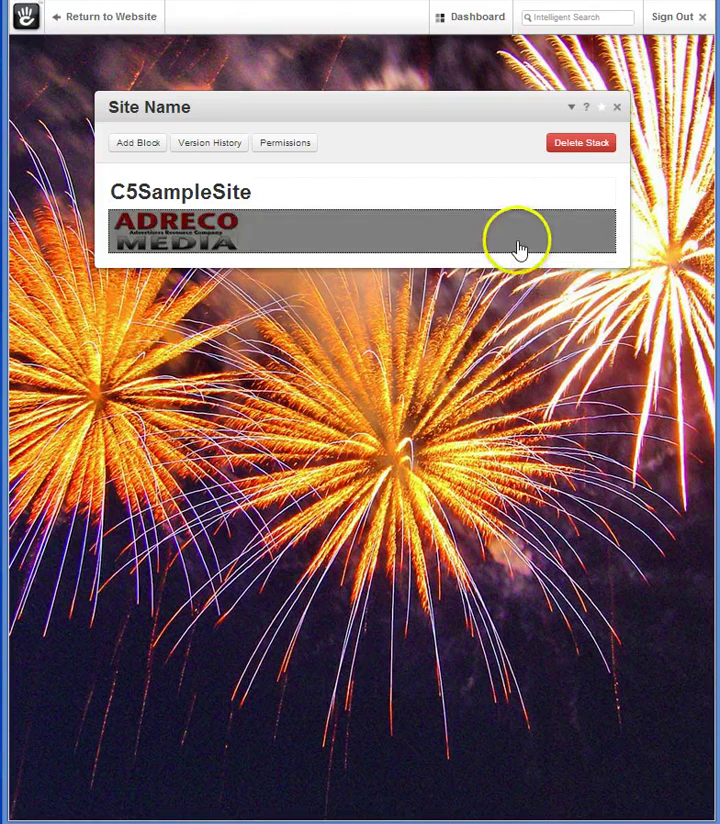
Step: Append '!' to the C5SampleSite heading block and save the change
{"action": "left_click", "coordinate": [319, 195]}
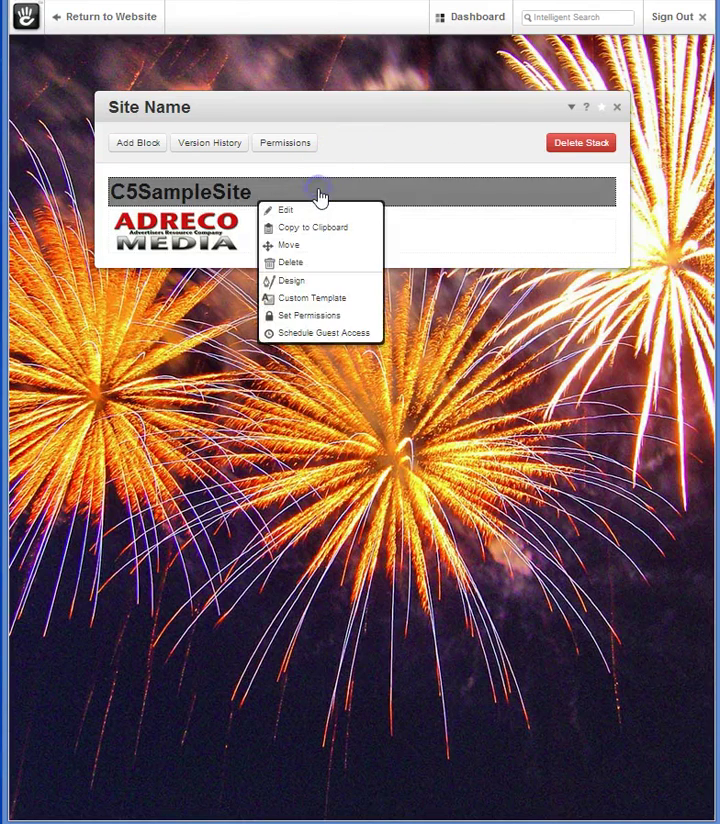
{"action": "left_click", "coordinate": [300, 210]}
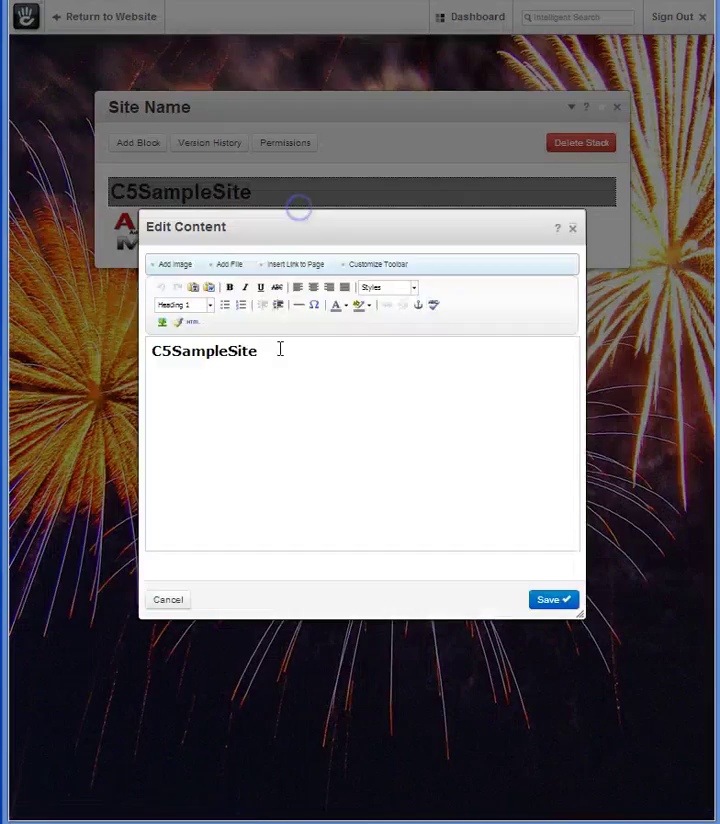
{"action": "type", "text": "!"}
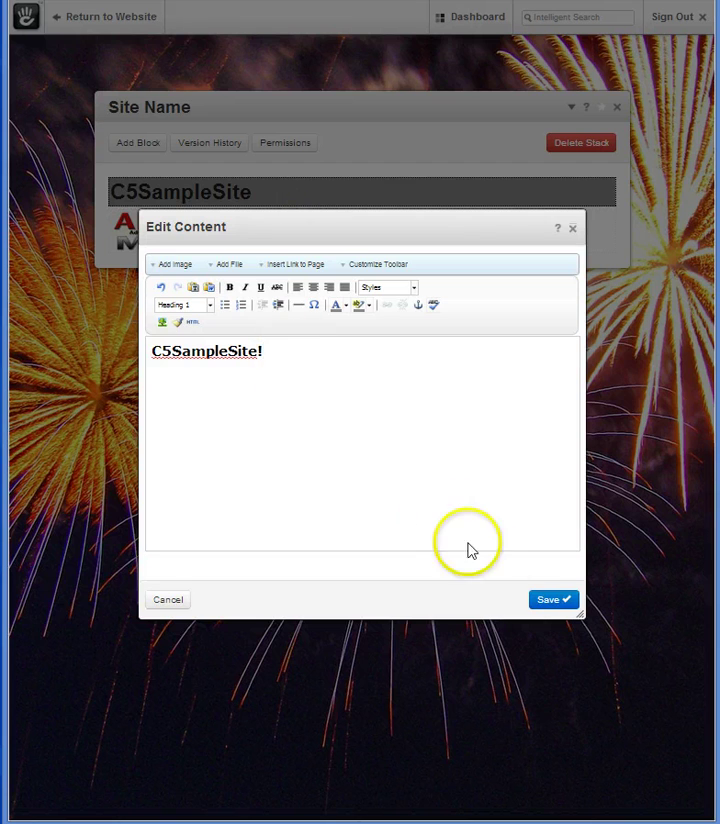
{"action": "left_click", "coordinate": [537, 599]}
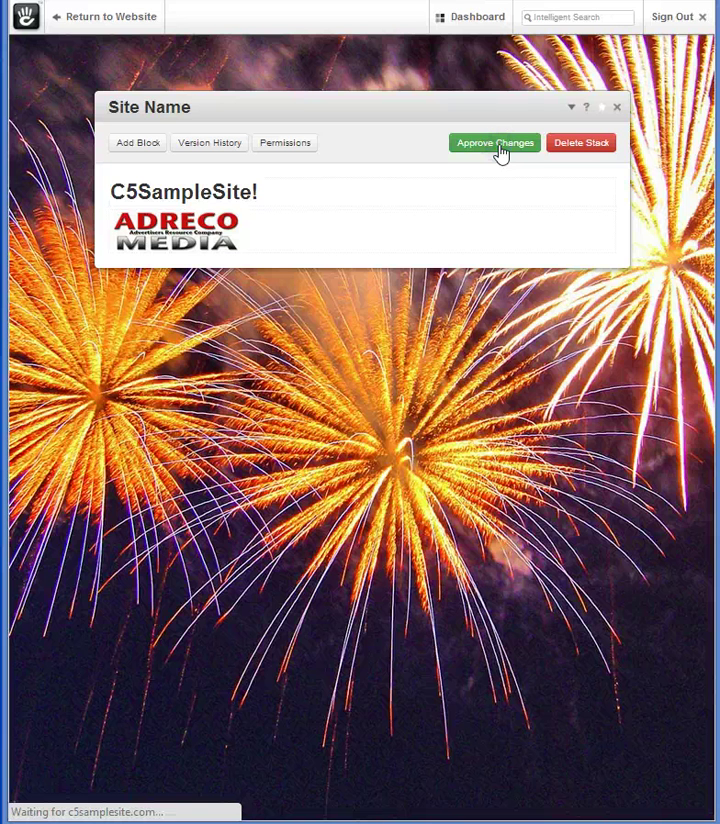
Step: Return to the Stacks list with Header Nav, Site Name, Side Nav and popup external link
{"action": "left_click", "coordinate": [289, 232]}
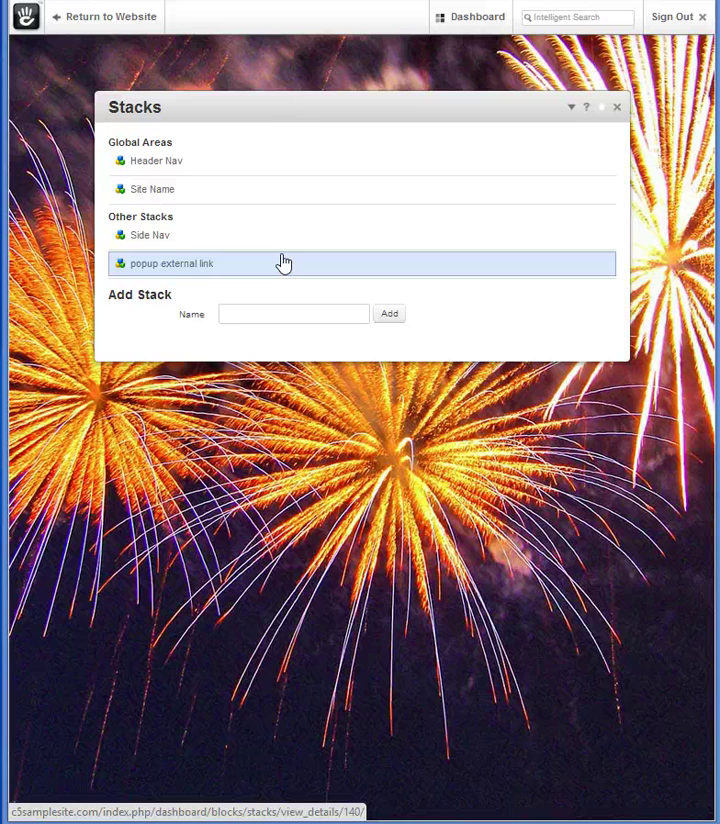
Step: Open Block & Stack Permissions from the Dashboard, showing Add Block and Add Stack for Administrators
{"action": "left_click", "coordinate": [398, 431]}
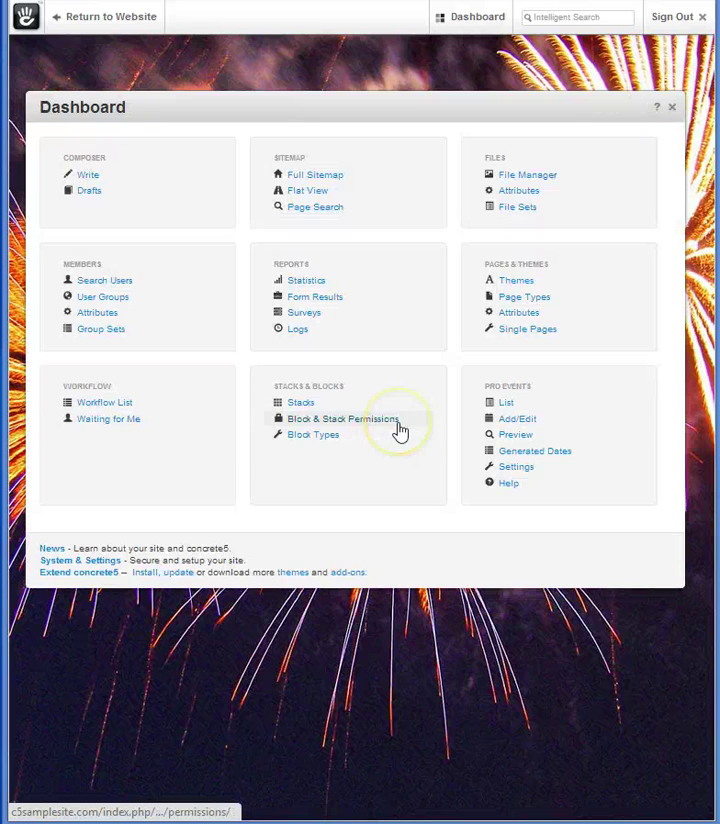
{"action": "left_click", "coordinate": [398, 431]}
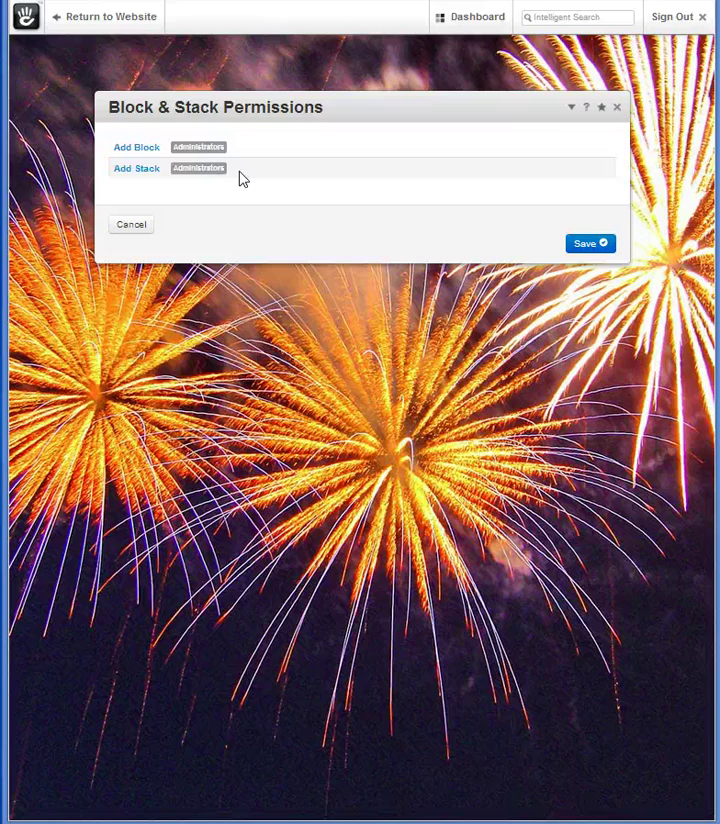
Step: Add a new included access entry to Add Stack and select the Editor group
{"action": "left_click", "coordinate": [140, 169]}
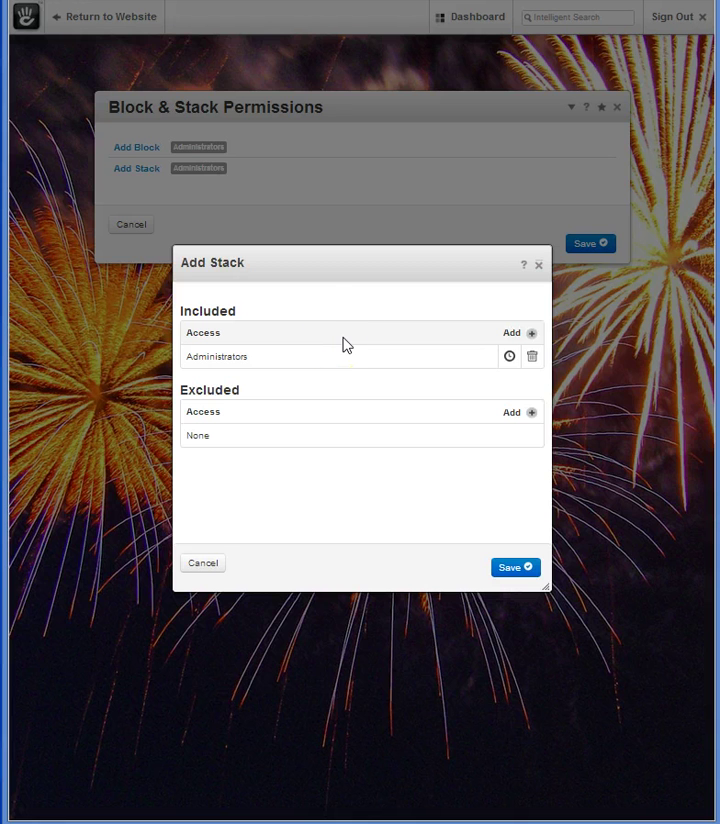
{"action": "left_click", "coordinate": [529, 336]}
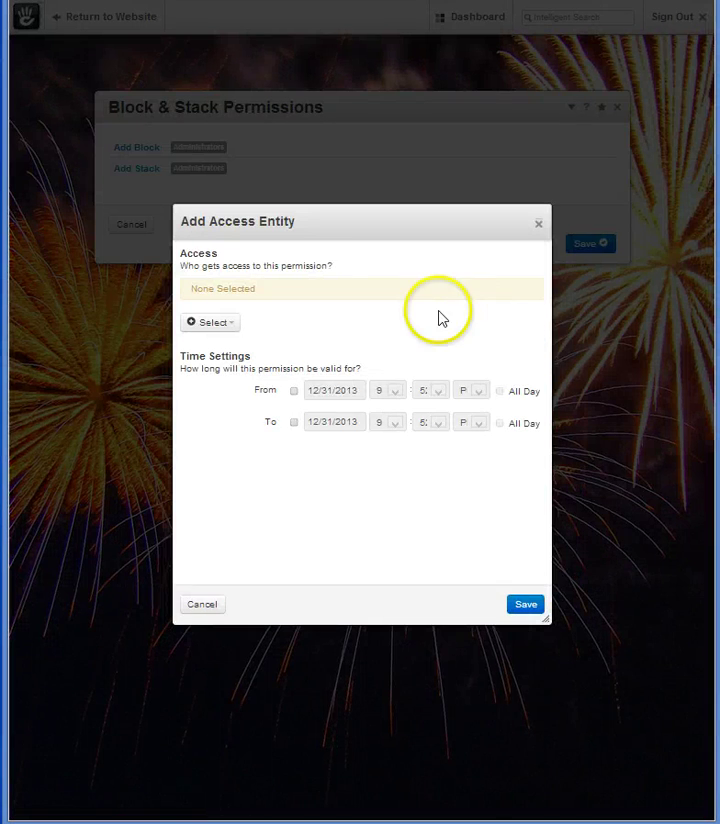
{"action": "left_click", "coordinate": [234, 327]}
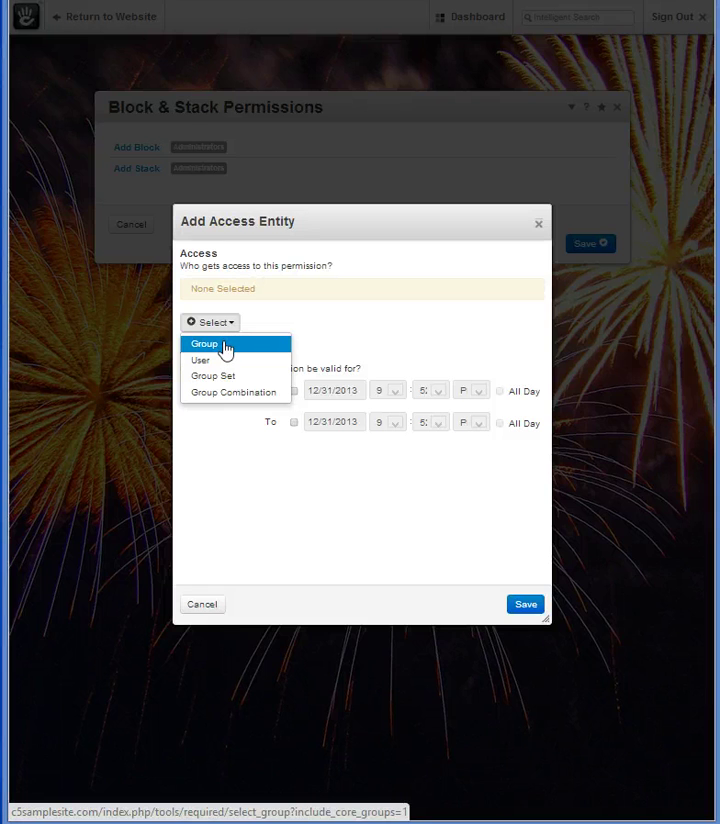
{"action": "left_click", "coordinate": [224, 345]}
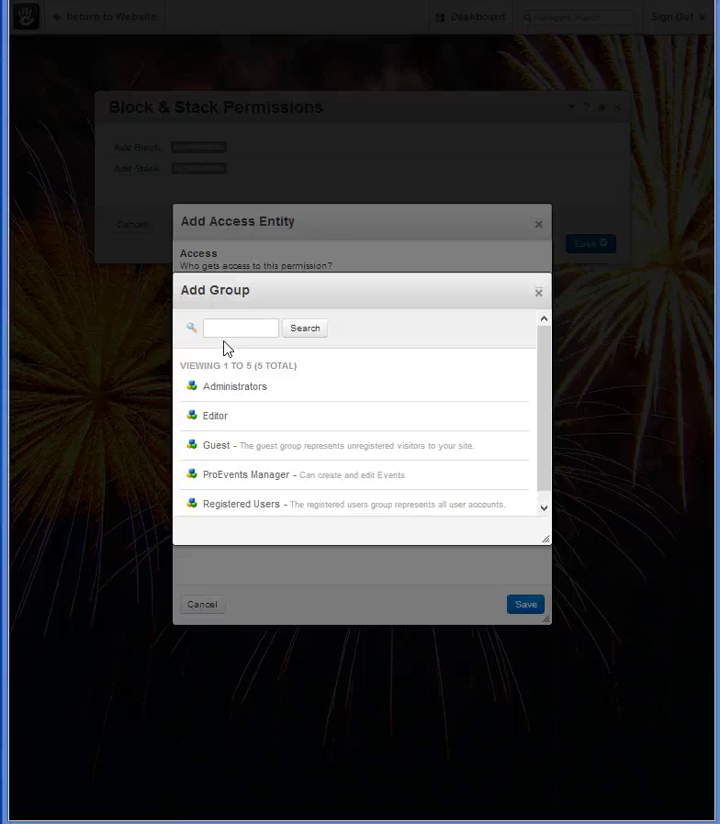
{"action": "left_click", "coordinate": [219, 420]}
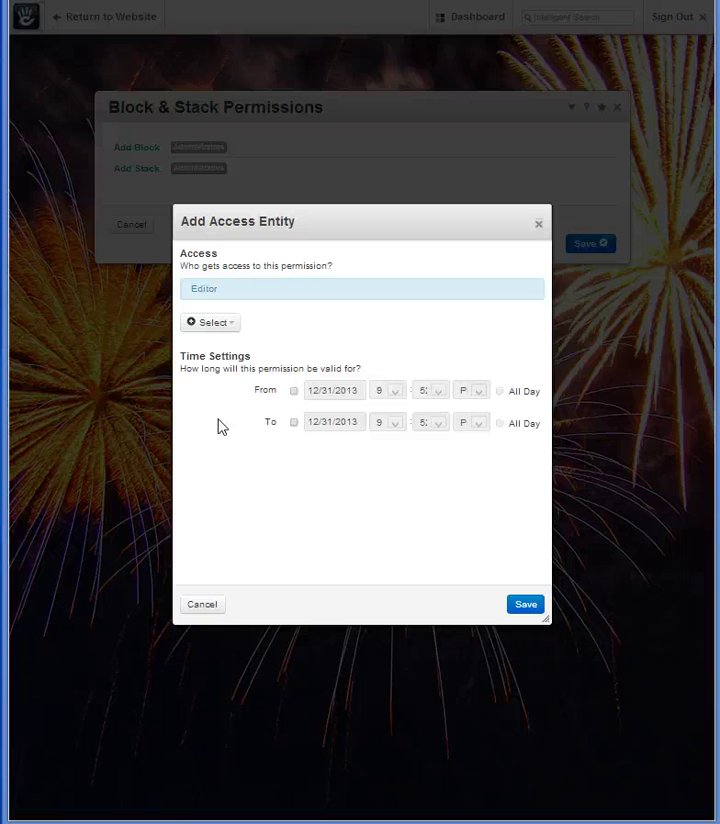
Step: Enable the From and To time limits and save the Editor access entry
{"action": "left_click", "coordinate": [293, 391]}
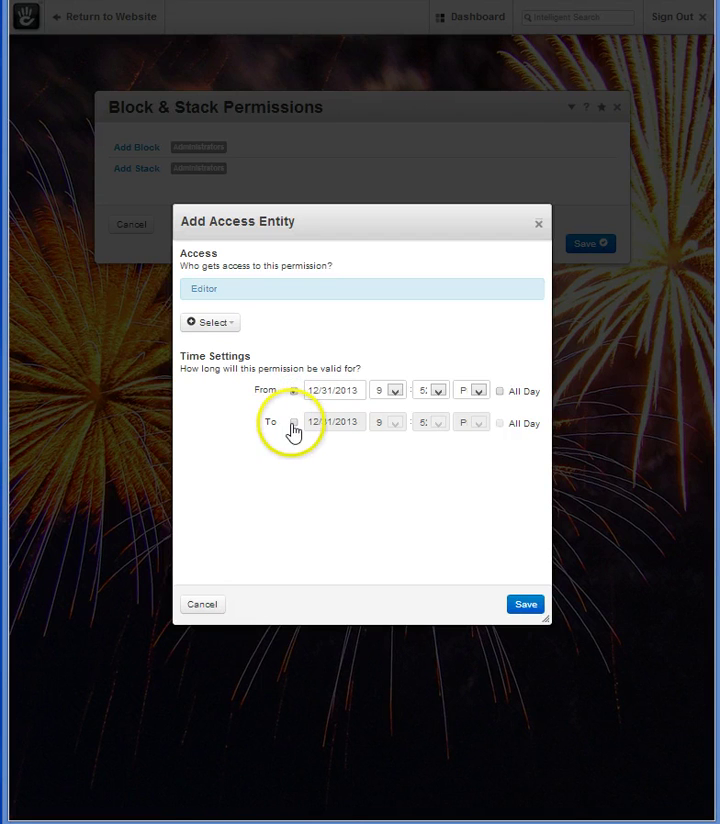
{"action": "left_click", "coordinate": [292, 423]}
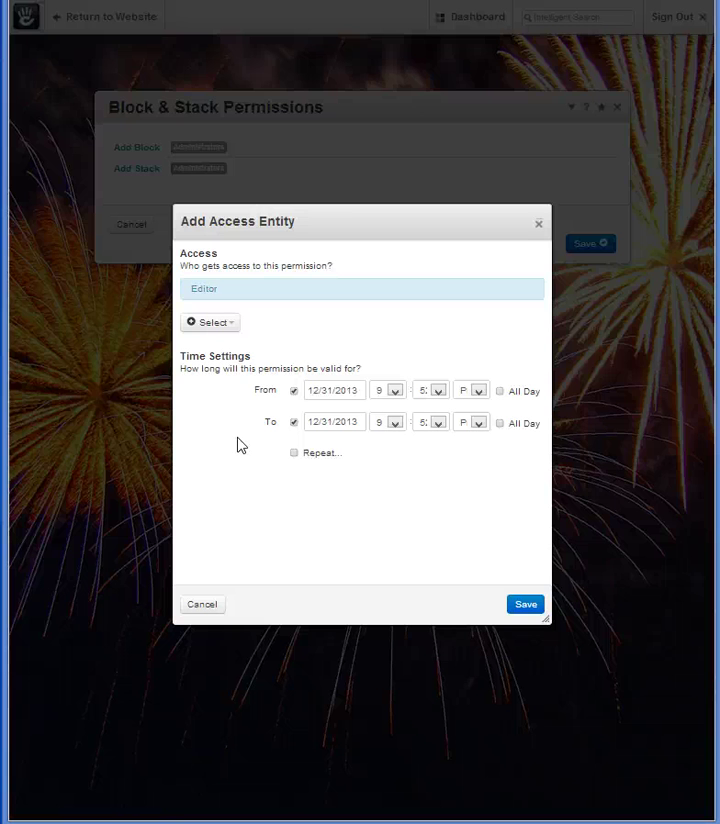
{"action": "left_click", "coordinate": [522, 606]}
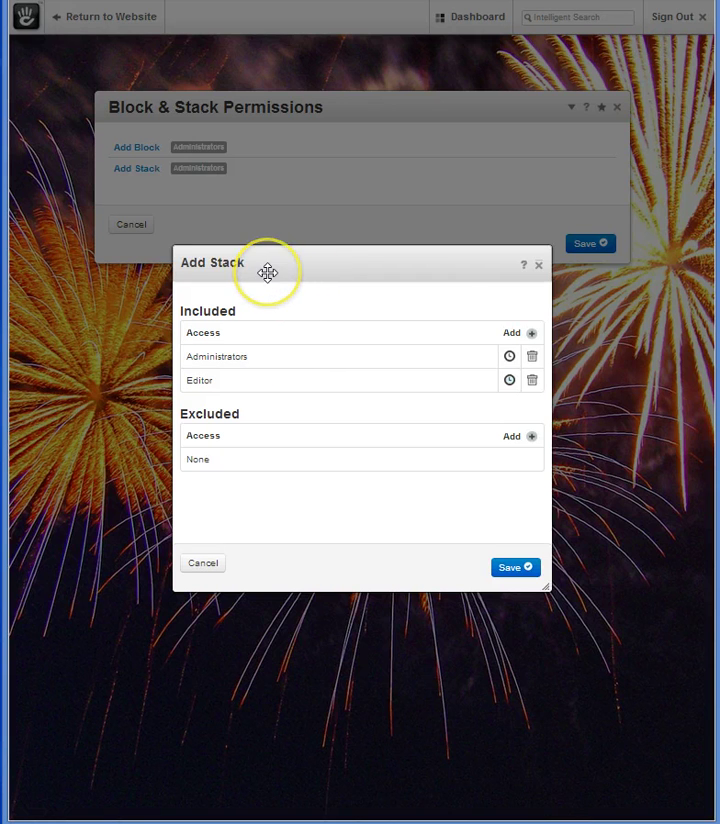
Step: Save the Add Stack permission and browse the installed Block Types list
{"action": "left_click", "coordinate": [508, 571]}
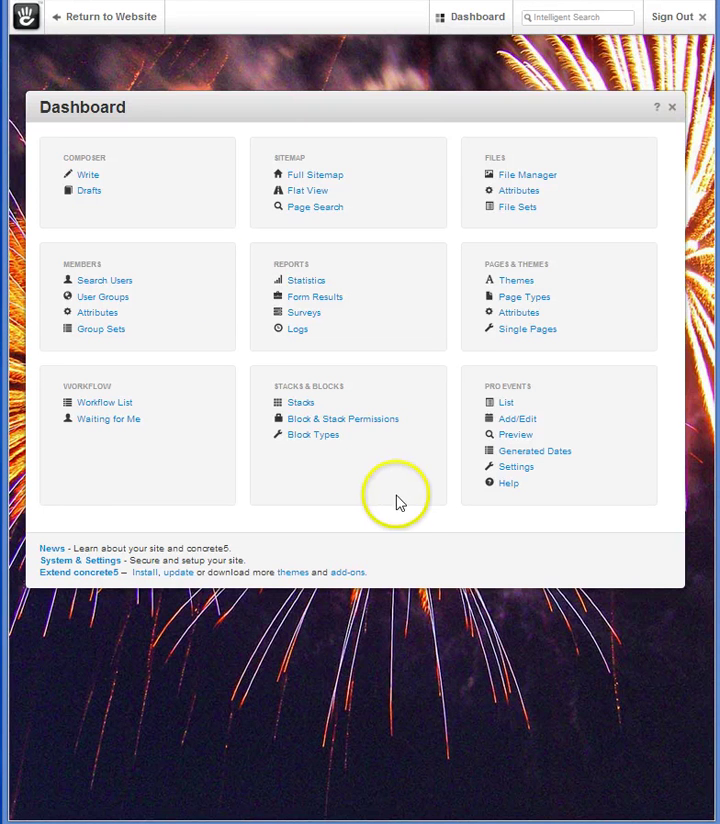
{"action": "left_click", "coordinate": [334, 440]}
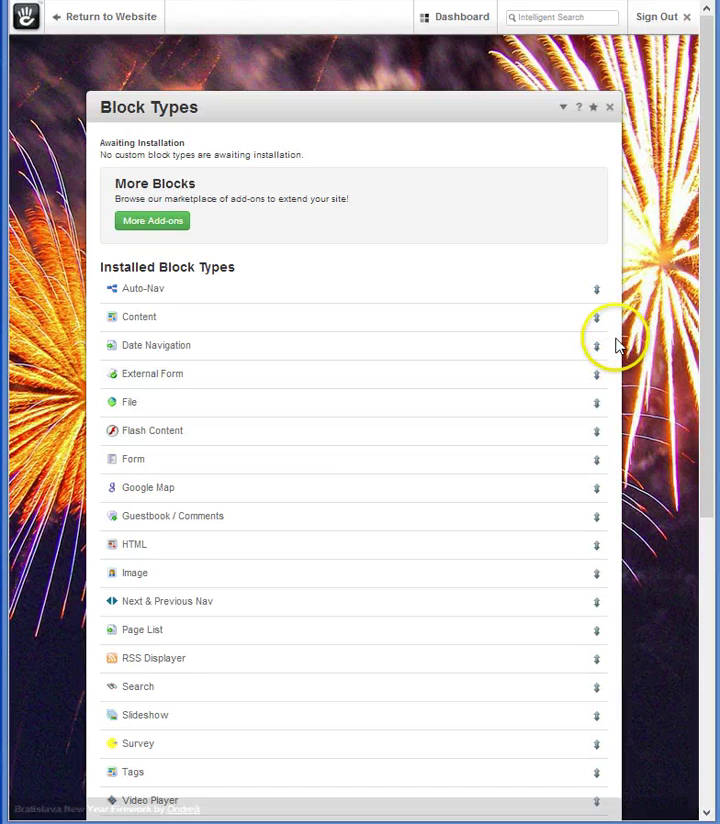
{"action": "scroll", "coordinate": [617, 357], "scroll_direction": "down", "scroll_amount": 4}
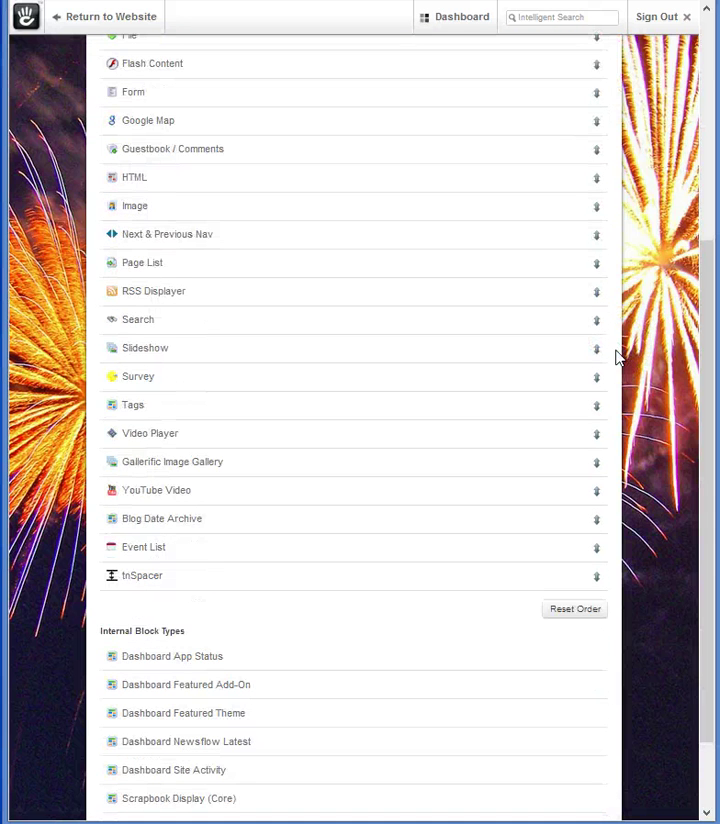
{"action": "scroll", "coordinate": [617, 357], "scroll_direction": "up", "scroll_amount": 4}
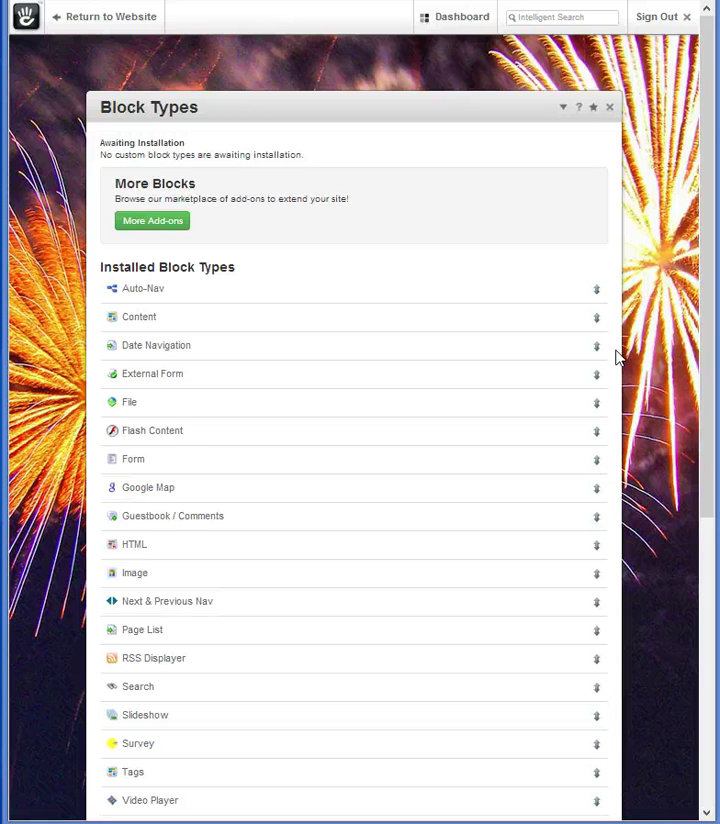
Step: View the Content block type details: 38 uses, 26 on active pages
{"action": "left_click", "coordinate": [142, 319]}
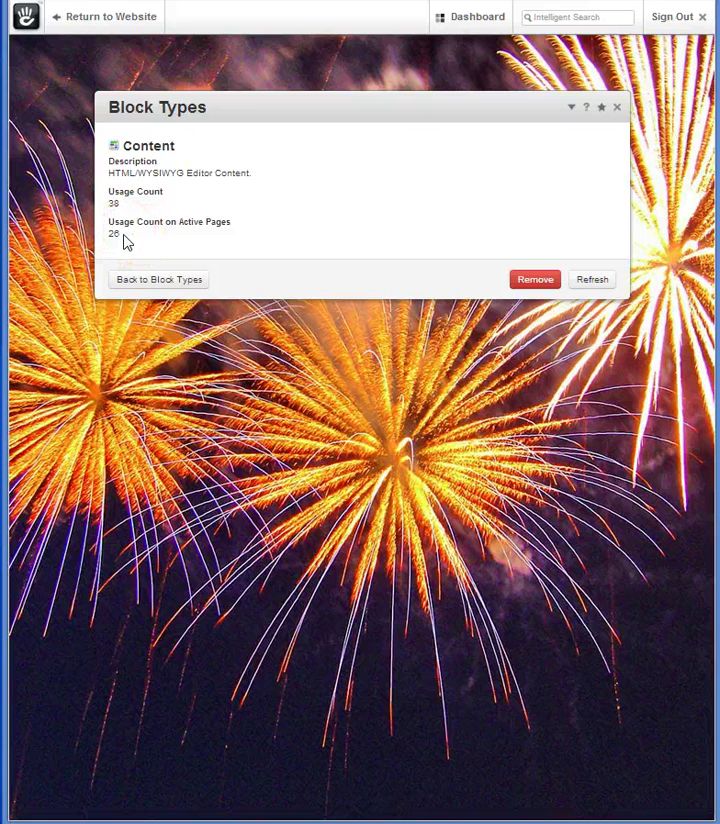
Step: Back in Block Types, drag Auto-Nav below Tags and Image directly beneath Content
{"action": "left_click", "coordinate": [146, 283]}
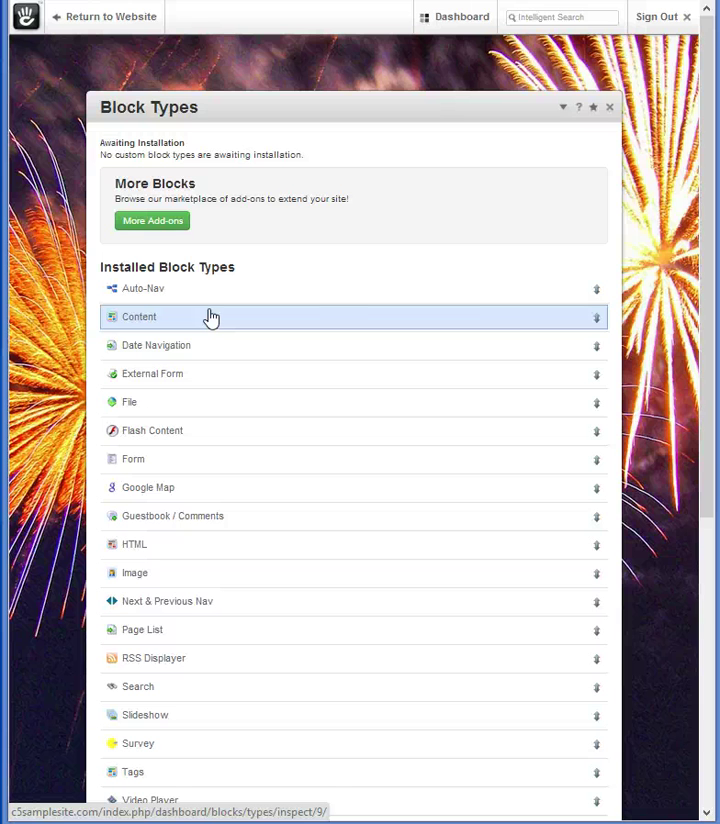
{"action": "left_click", "coordinate": [597, 289]}
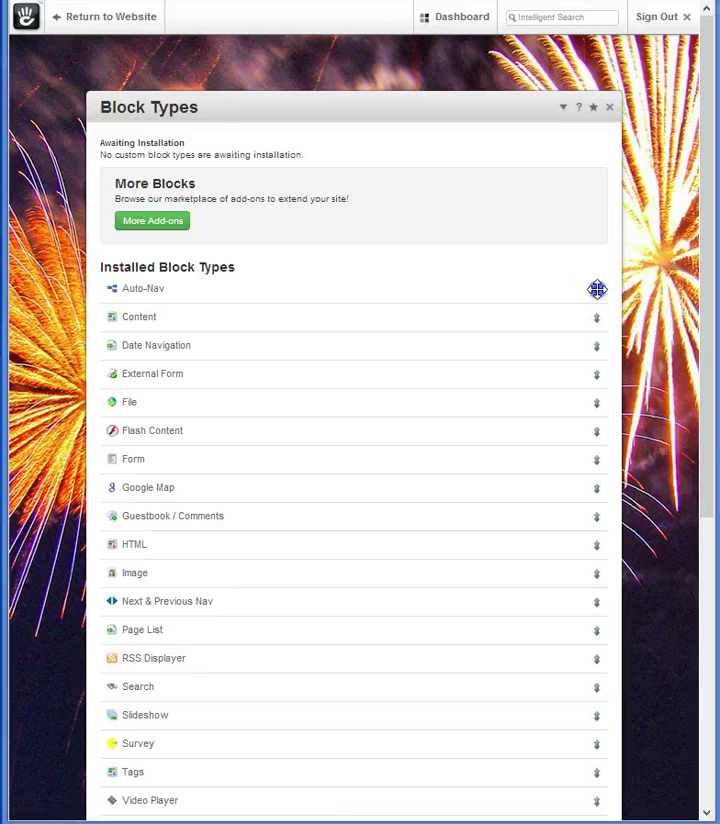
{"action": "left_click_drag", "start_coordinate": [597, 289], "coordinate": [602, 765]}
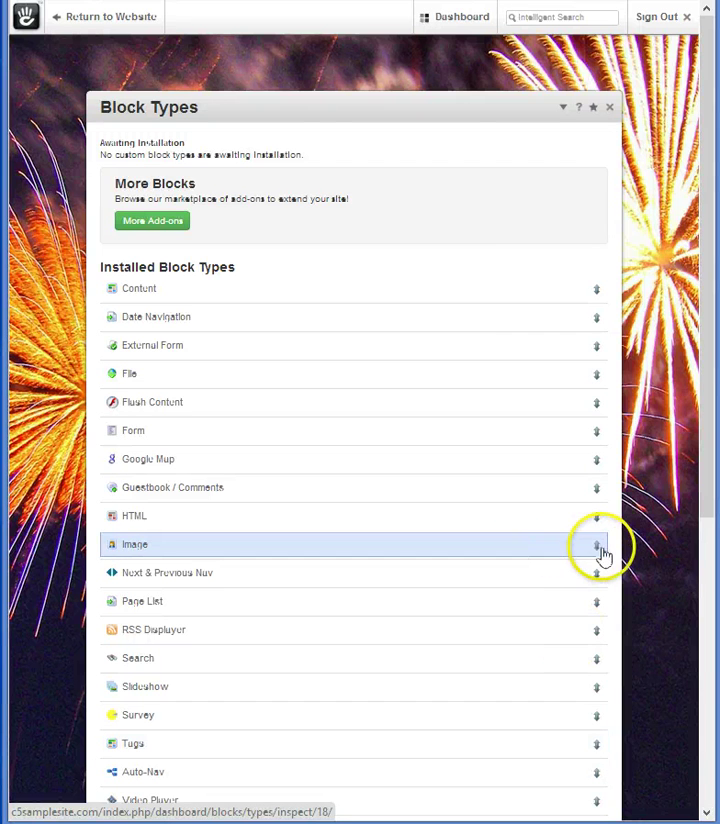
{"action": "left_click_drag", "start_coordinate": [598, 545], "coordinate": [617, 322]}
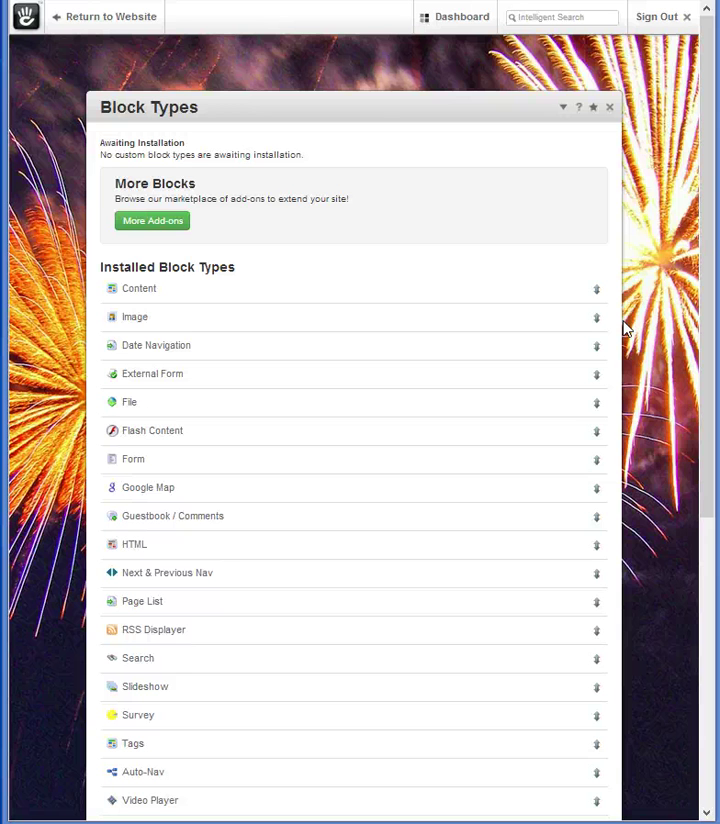
Step: Reset the block types' display order to the default alphabetical order, starting with Auto-Nav, Content, Date Navigation
{"action": "scroll", "coordinate": [625, 328], "scroll_direction": "down", "scroll_amount": 3}
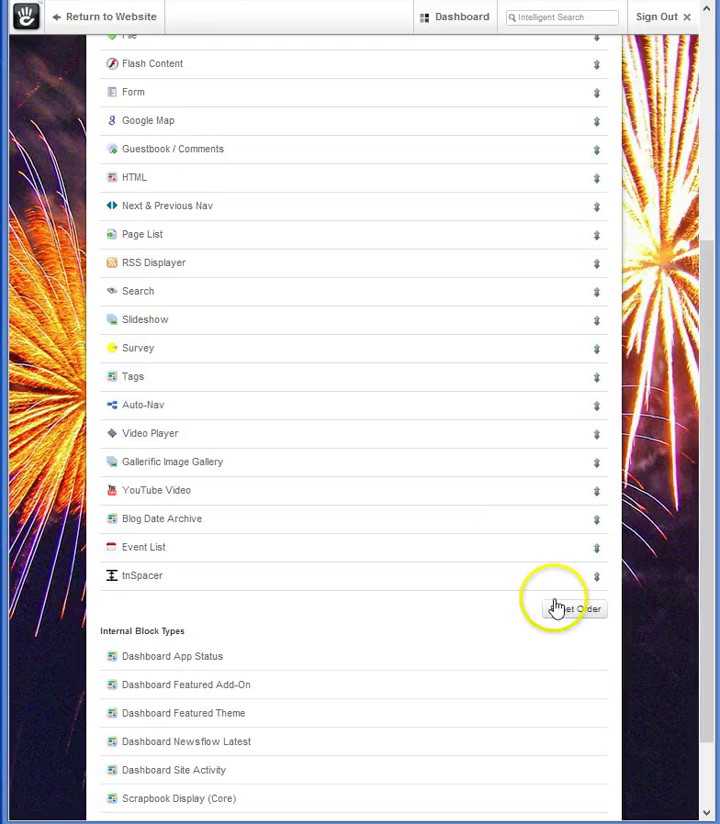
{"action": "left_click", "coordinate": [572, 612]}
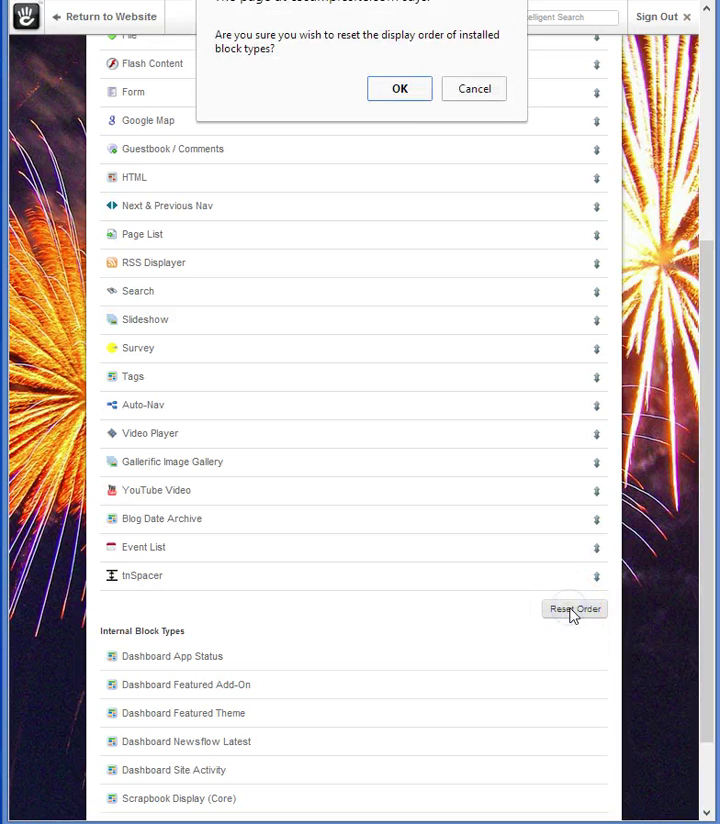
{"action": "left_click", "coordinate": [427, 96]}
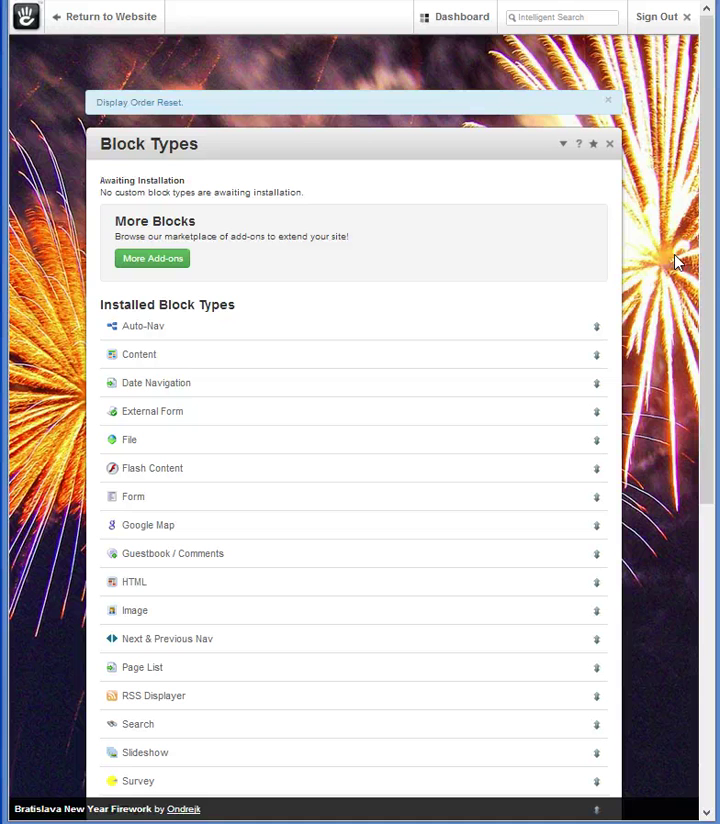
{"action": "left_click", "coordinate": [418, 392]}
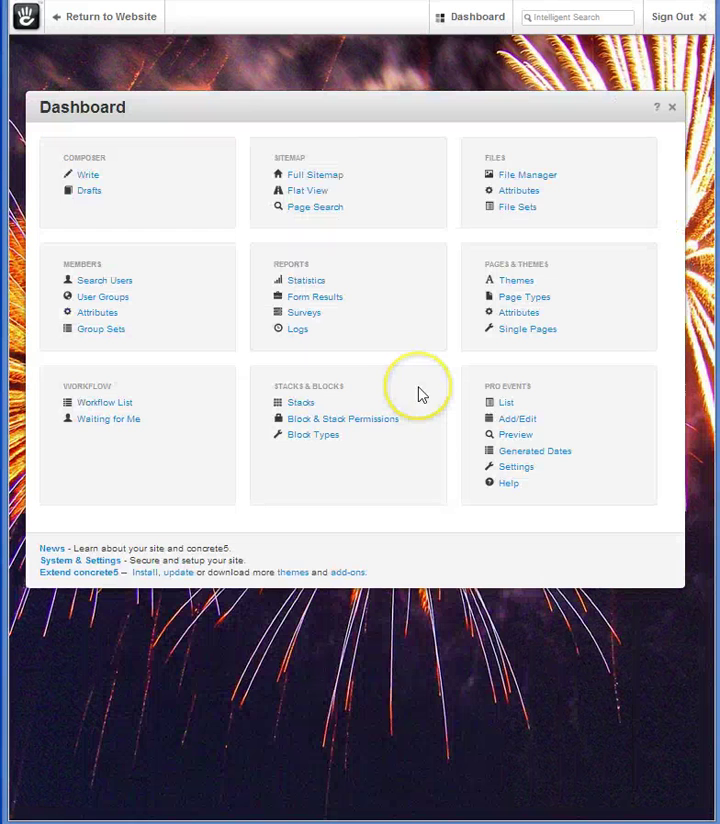